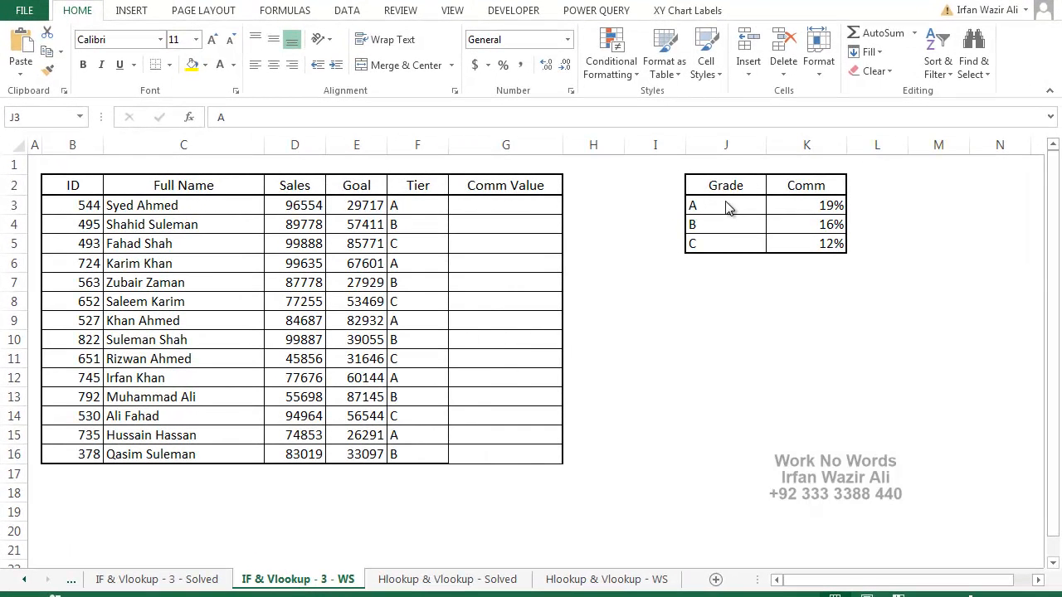
Step: Review the Sales and Goal columns and the Grade and Comm lookup table in J3:K5
click(727, 208)
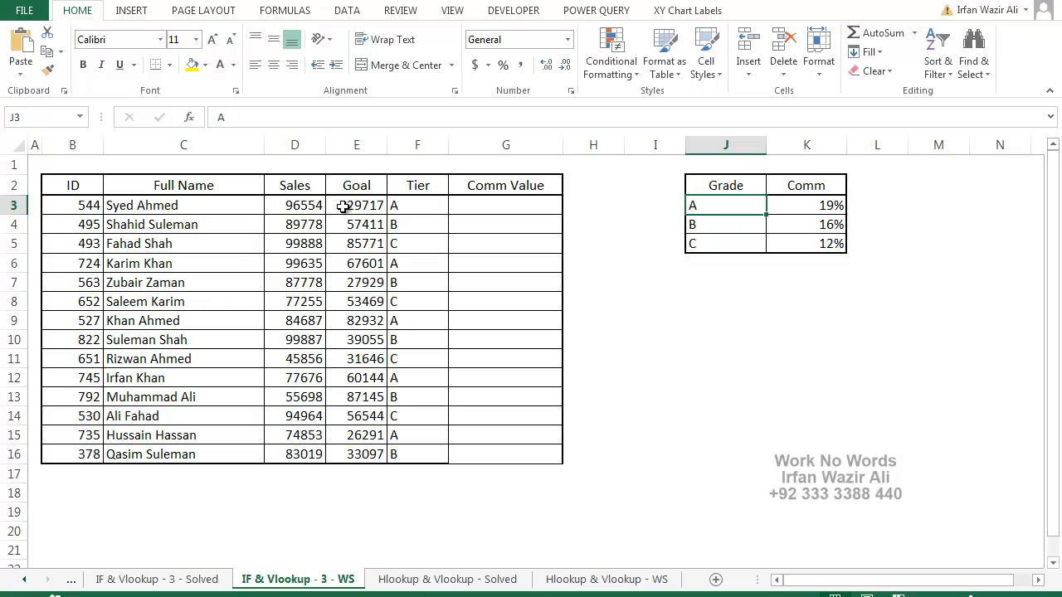
drag(300, 207, 295, 455)
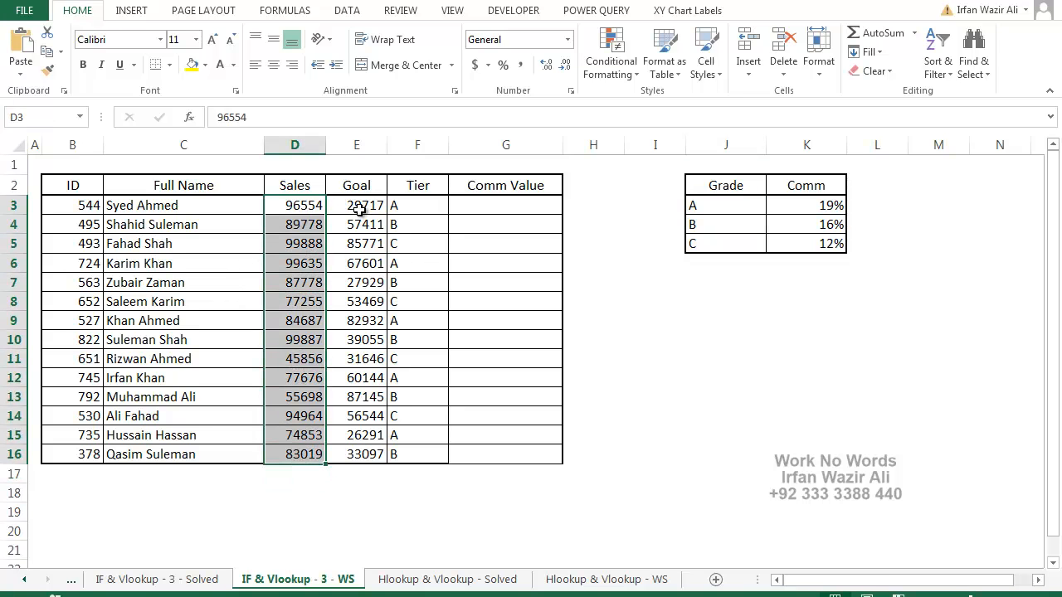
drag(358, 209, 360, 456)
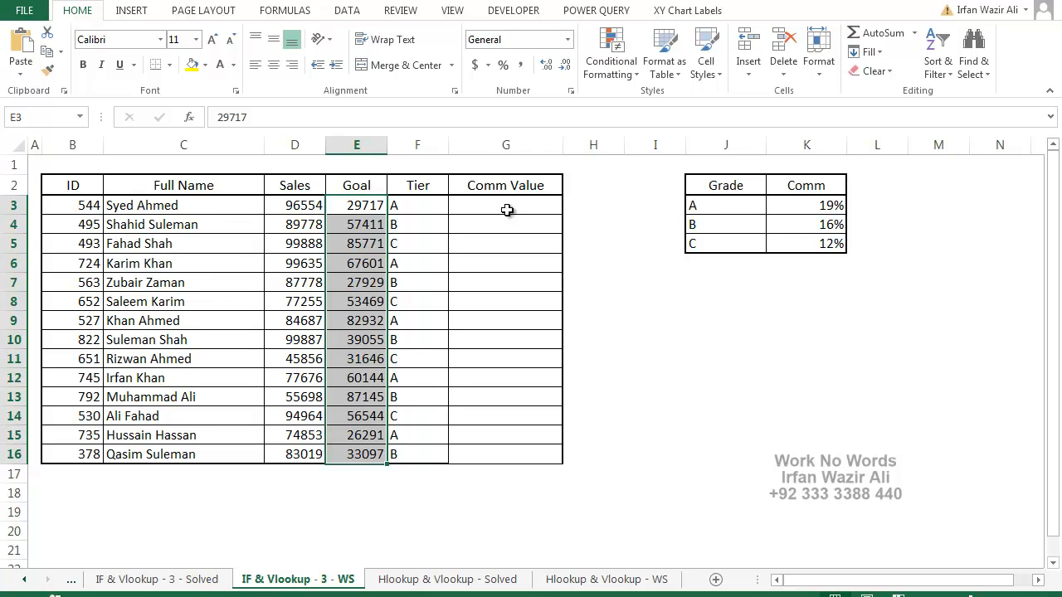
drag(705, 207, 812, 243)
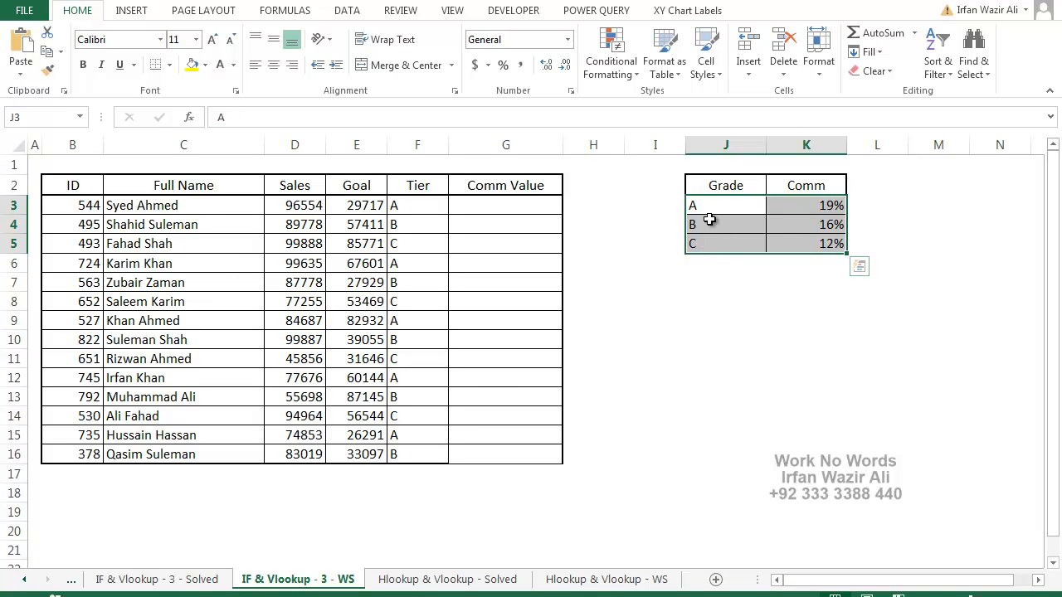
Step: Begin an IF formula in G3 that tests whether Sales exceeds Goal, with the condition D3>E3
click(536, 209)
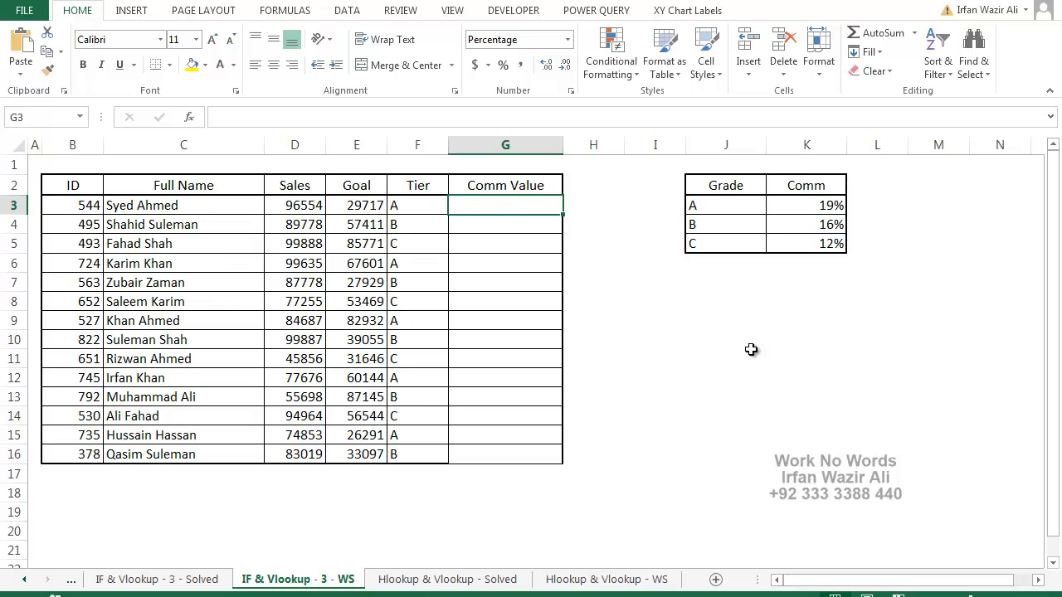
text(=if)
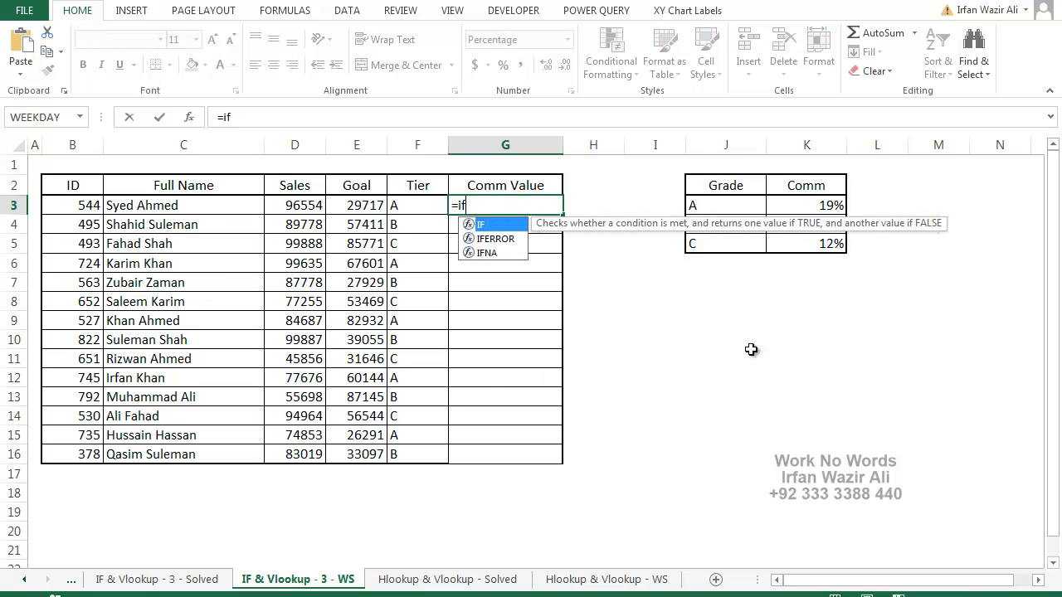
text(()
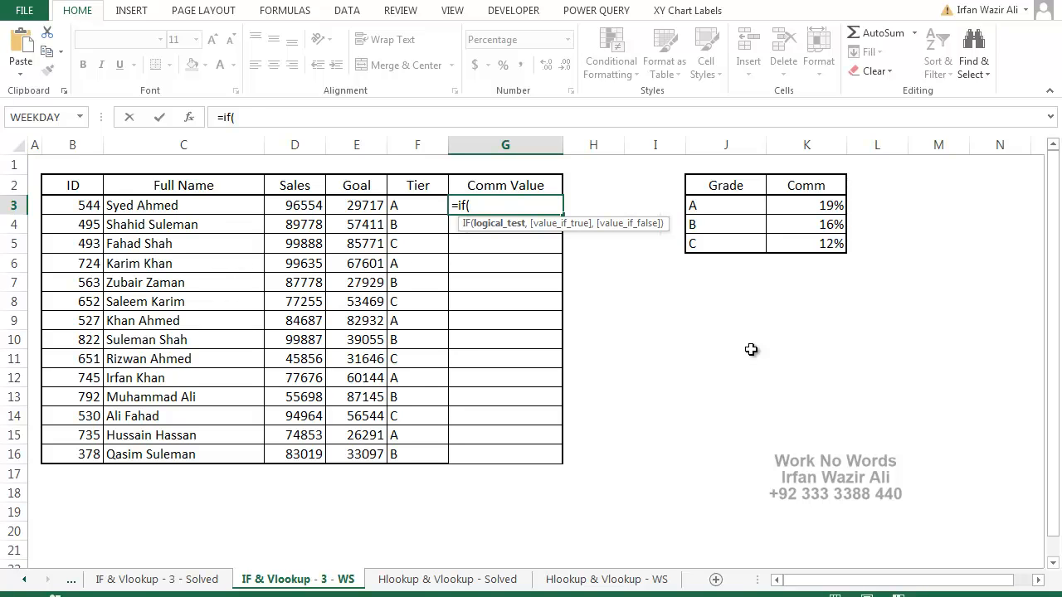
key(Left)
key(Left)
key(Left)
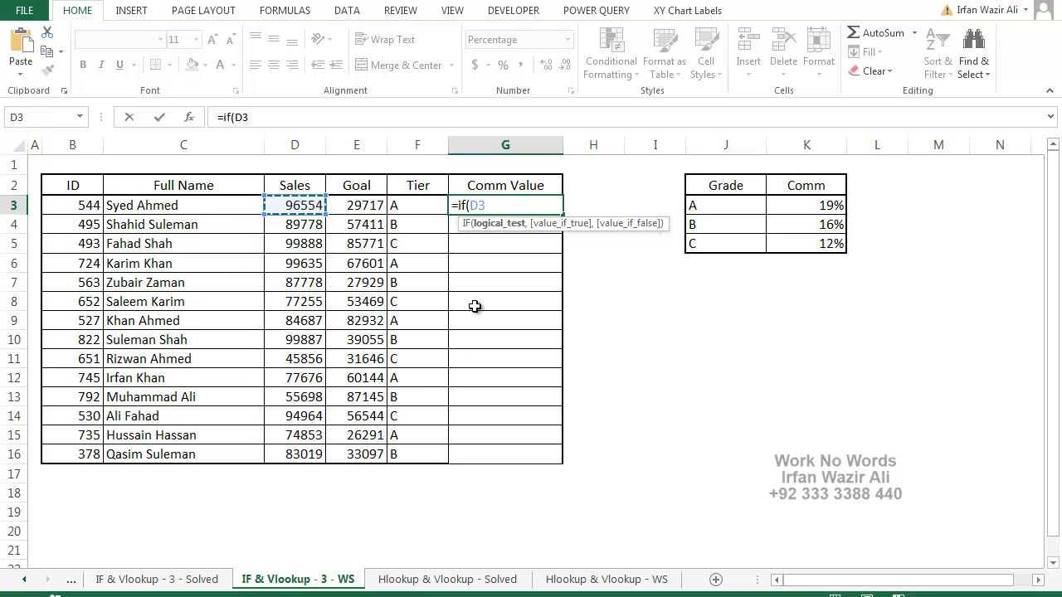
text(>)
click(362, 207)
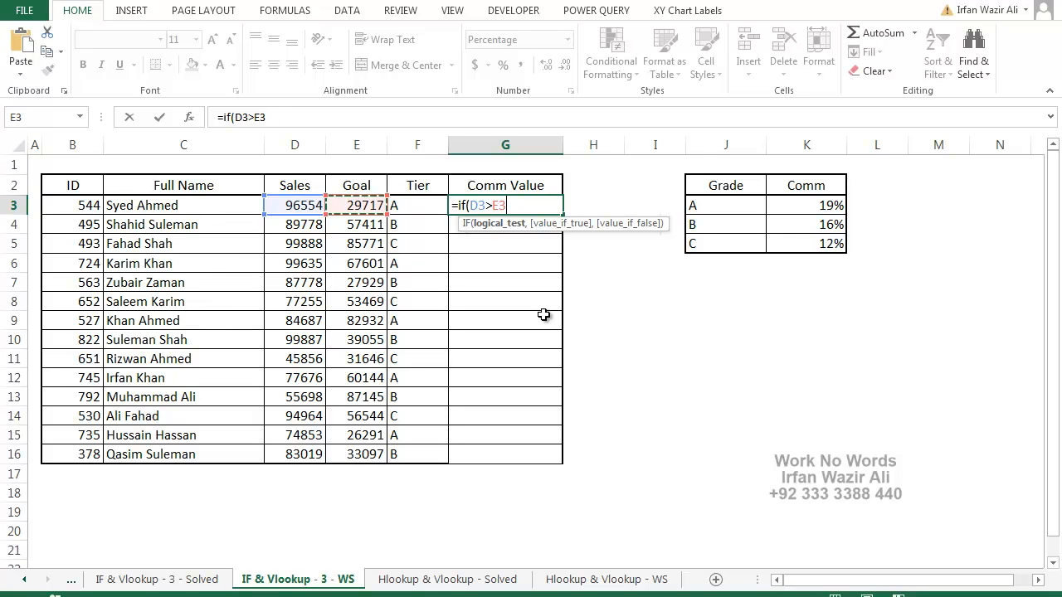
text(,)
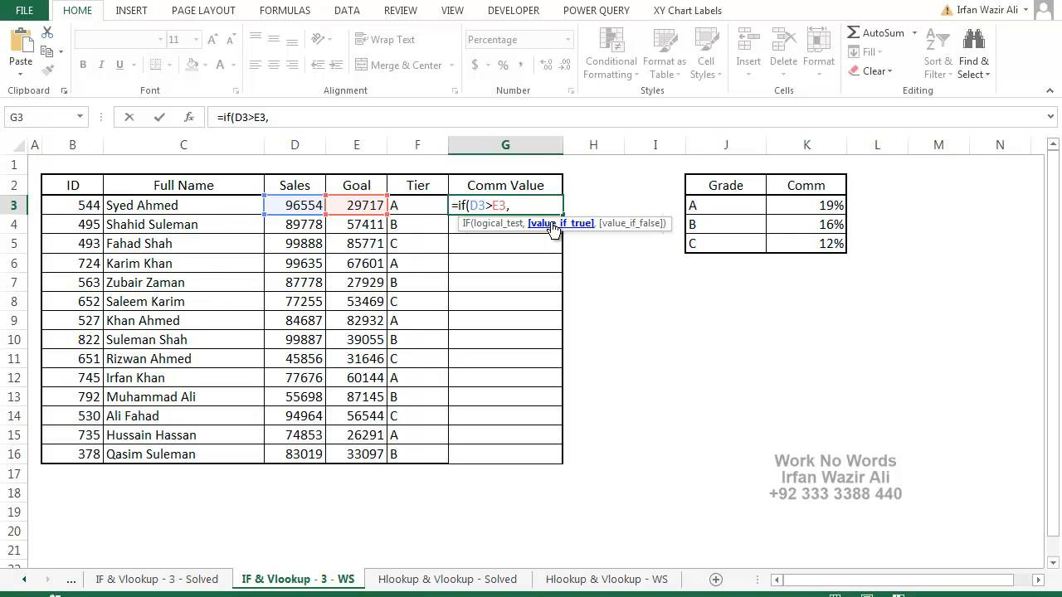
Step: Add VLOOKUP(F3,$J$3:$K$5,2,0) as the value if true, looking up the tier in the locked grade table with an exact match
text(vl)
key(Tab)
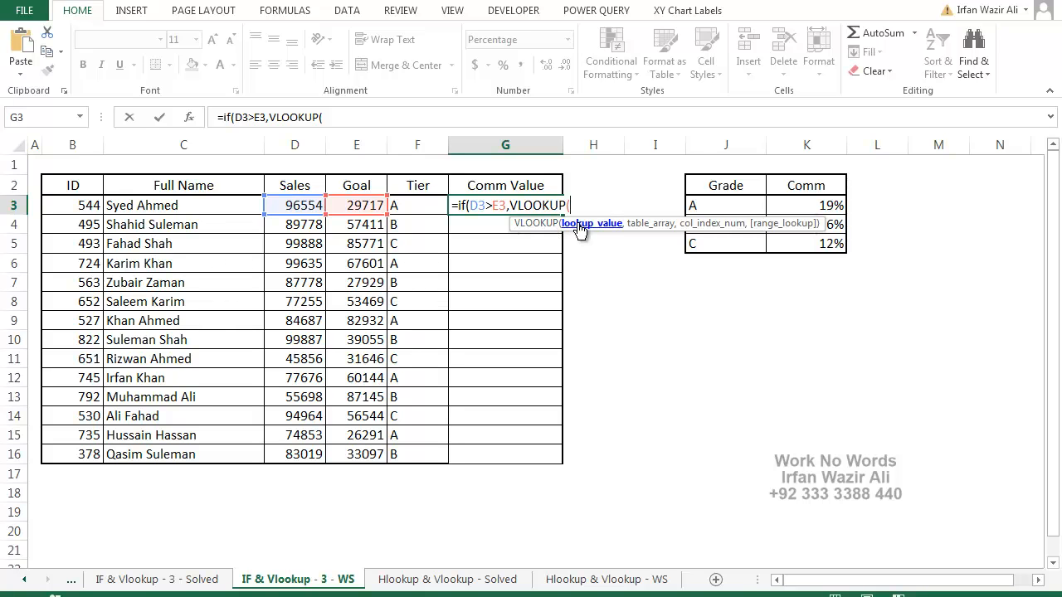
click(414, 208)
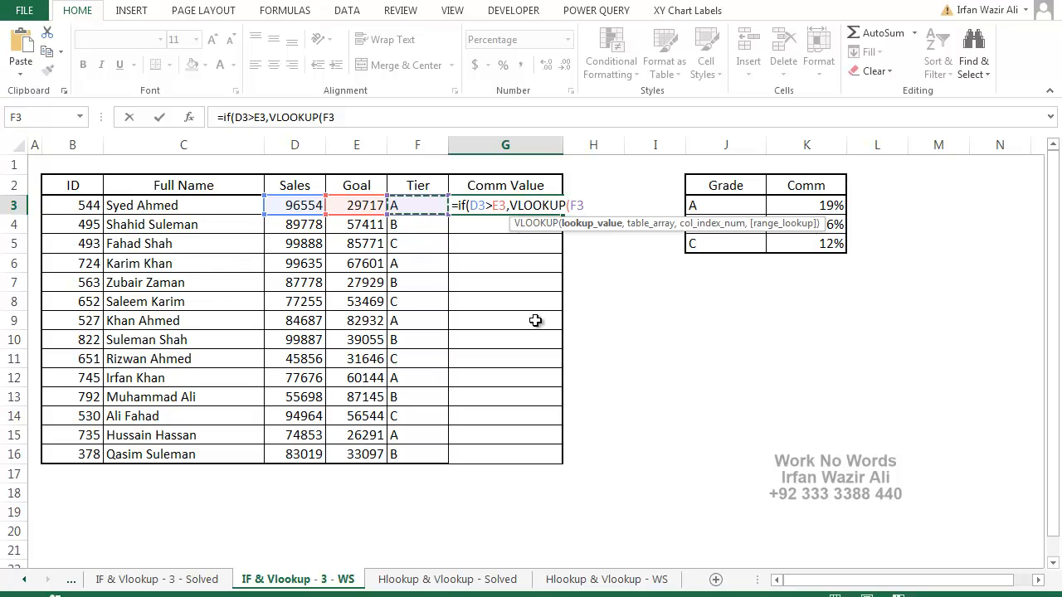
text(,)
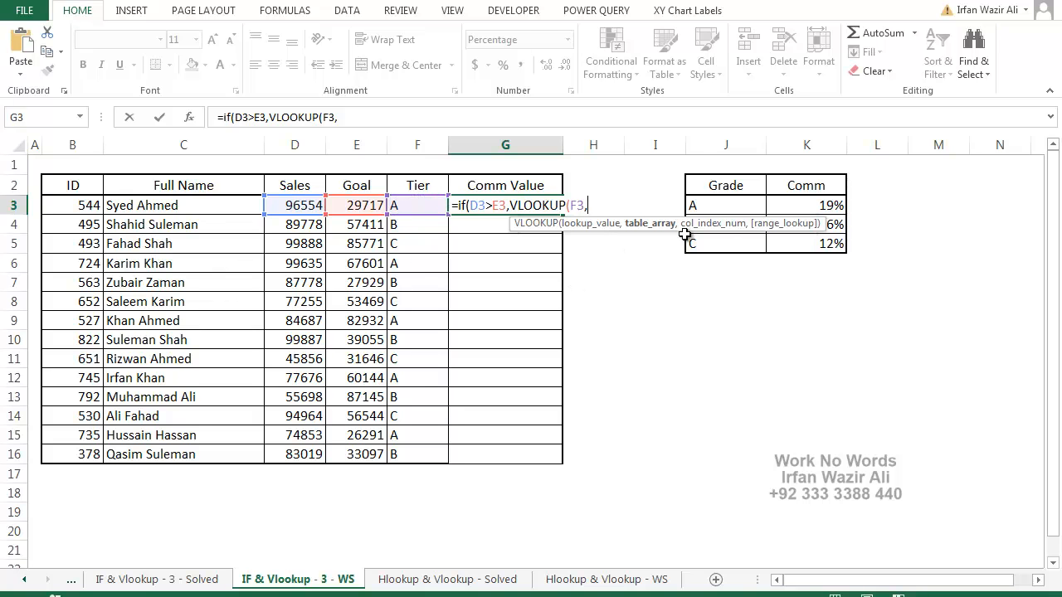
drag(709, 208, 810, 240)
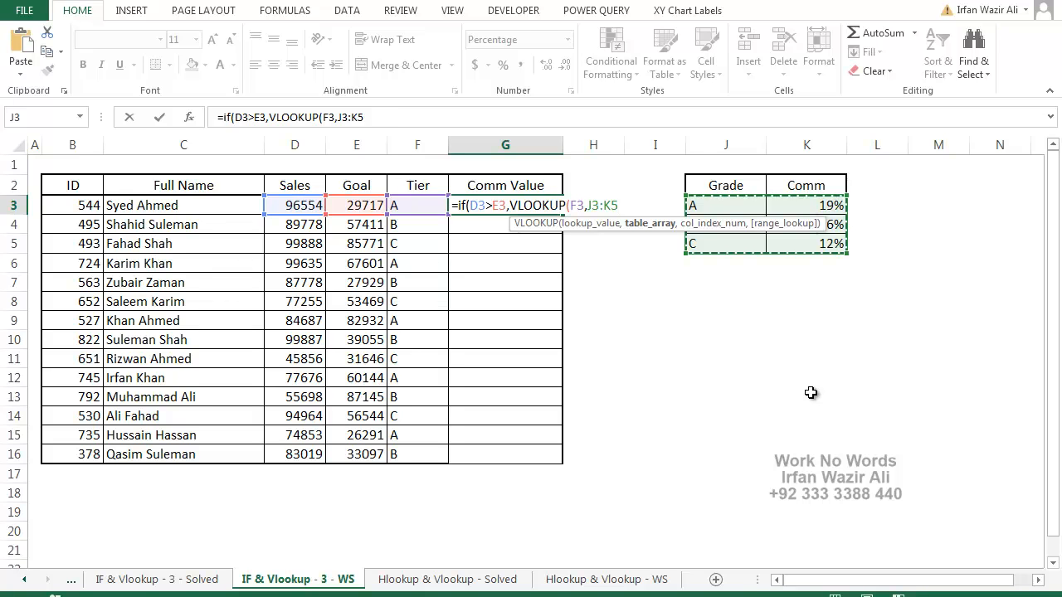
key(F4)
text(,)
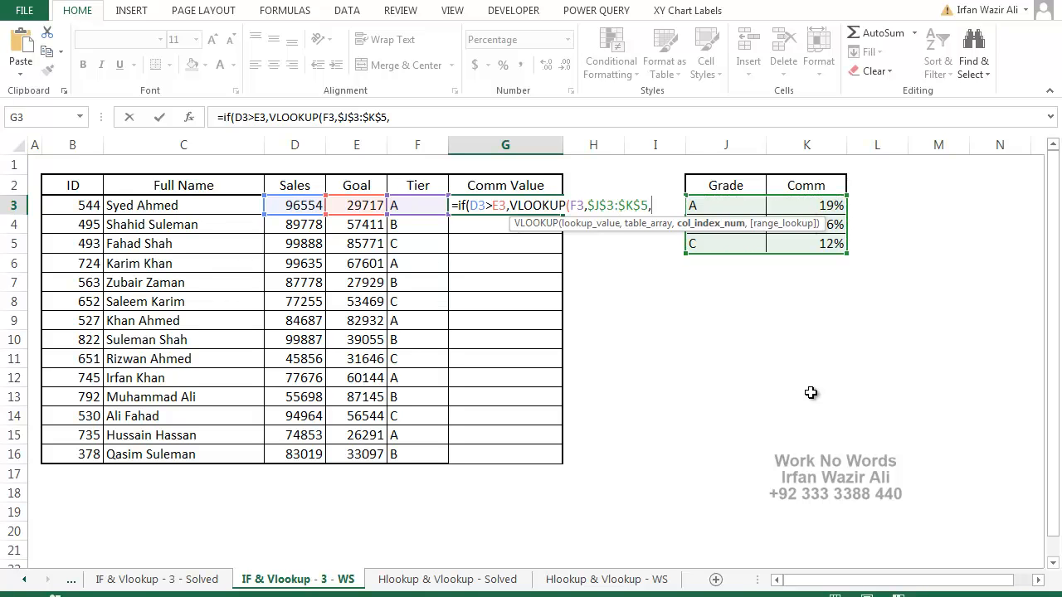
text(2,0)
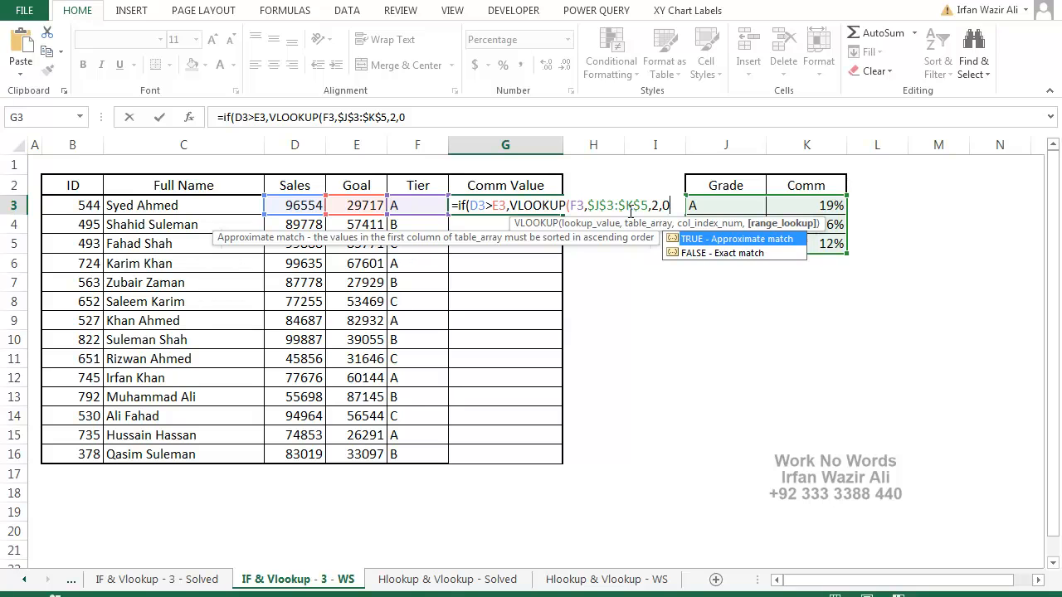
text())
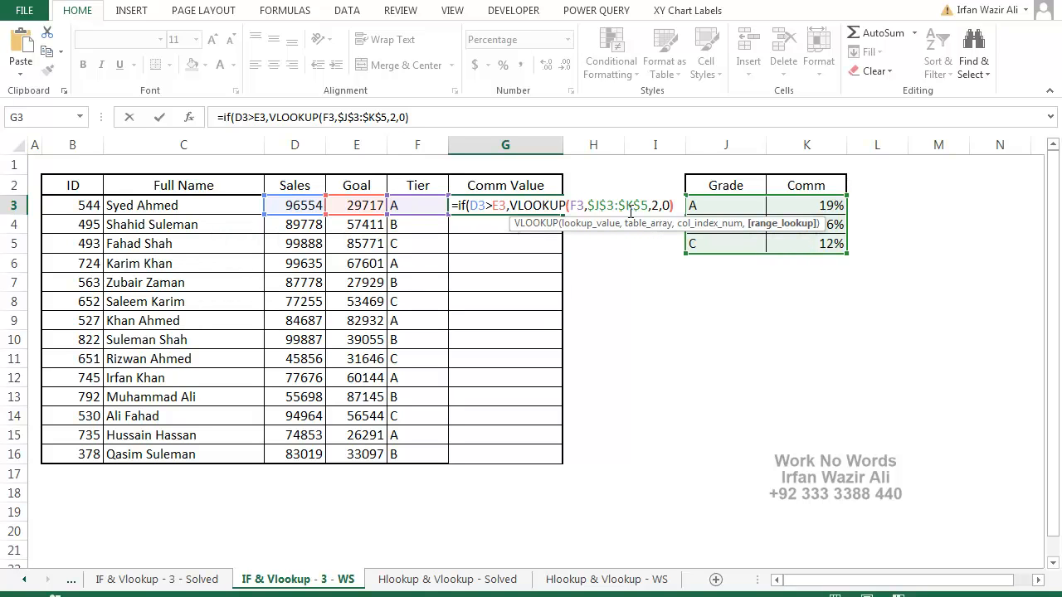
Step: Add "No Commission" as the value if false, close the IF formula and enter it in G3
text(,)
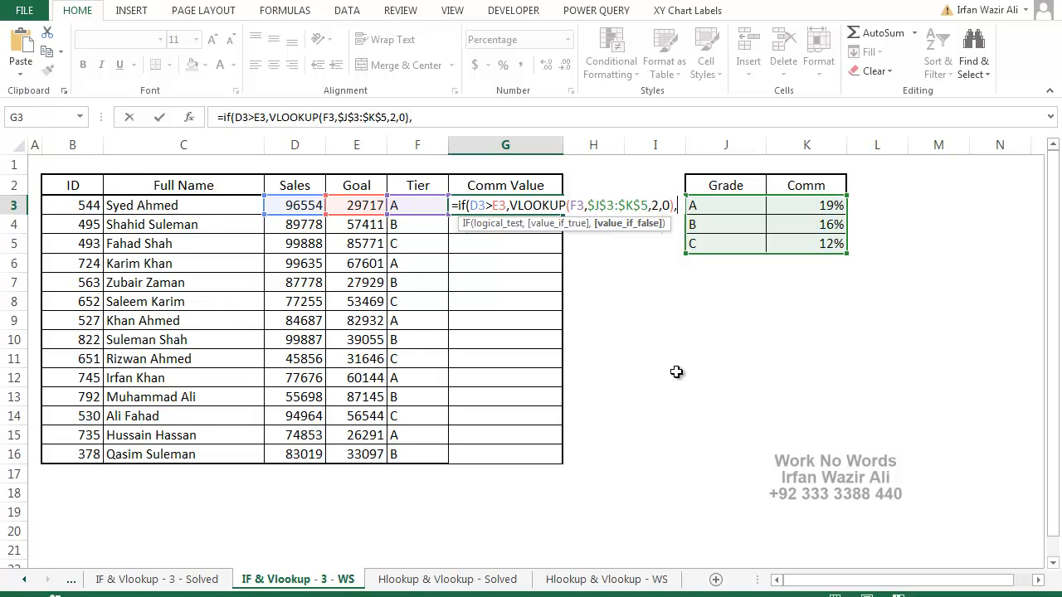
text("No Comm)
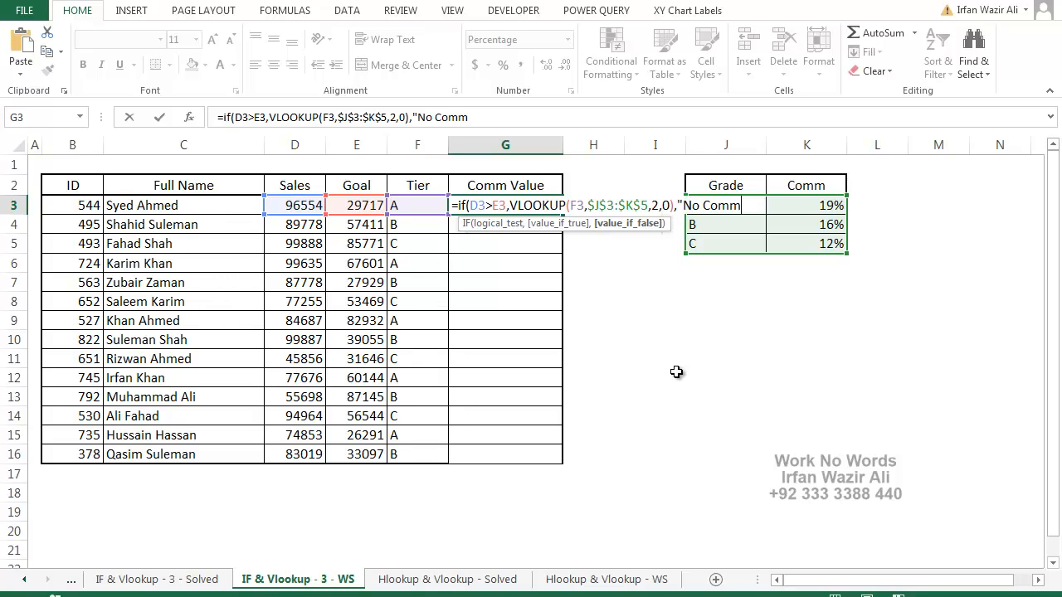
text(ission)
key(BackSpace)
key(BackSpace)
key(BackSpace)
text(sion")
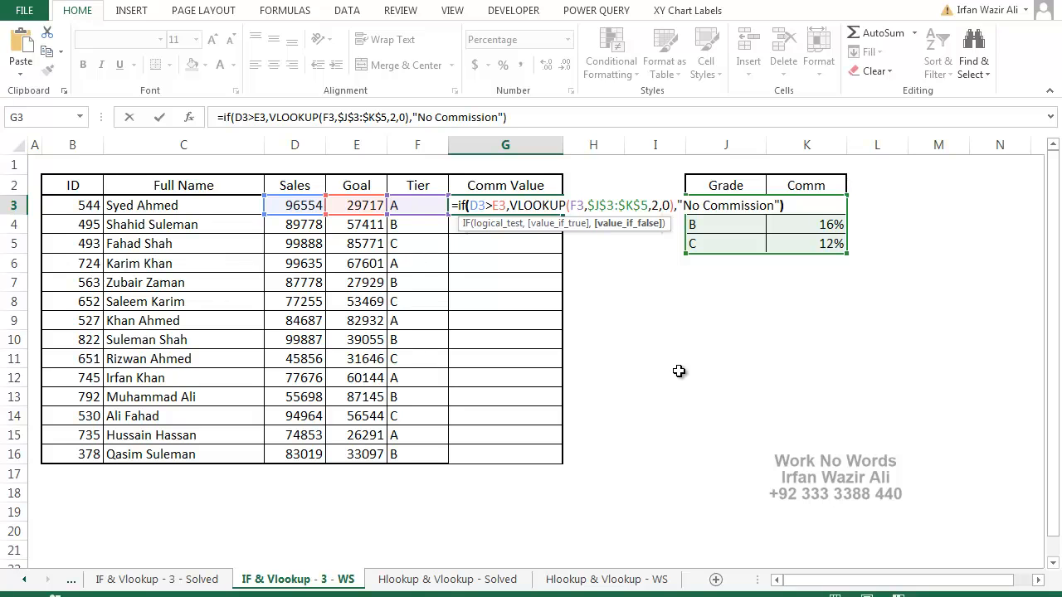
text())
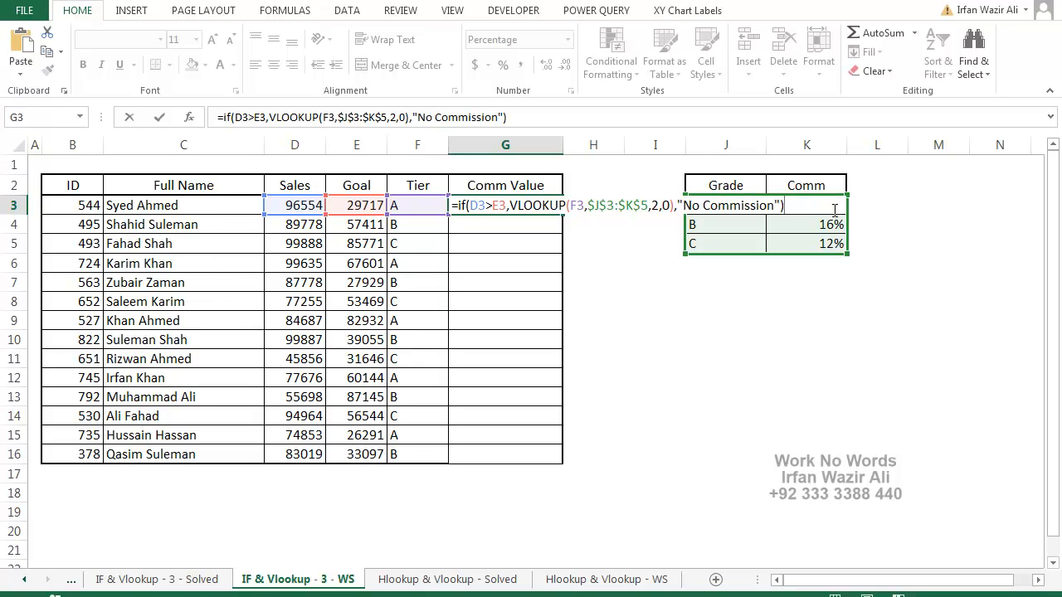
key(Return)
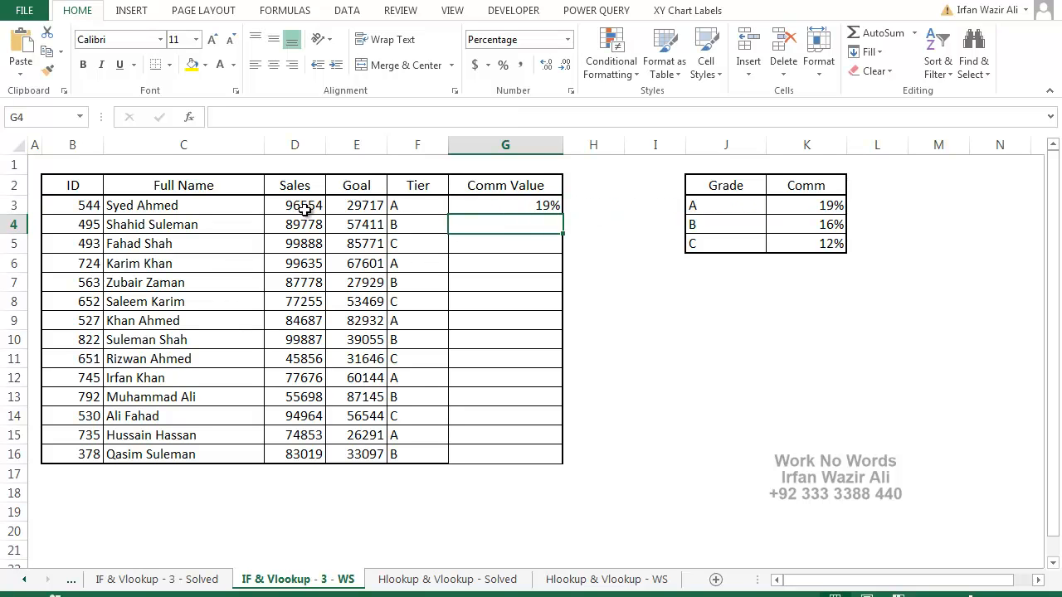
Step: Check the first row's commission against the grade A rate and fill the G3 formula down through G16
click(363, 203)
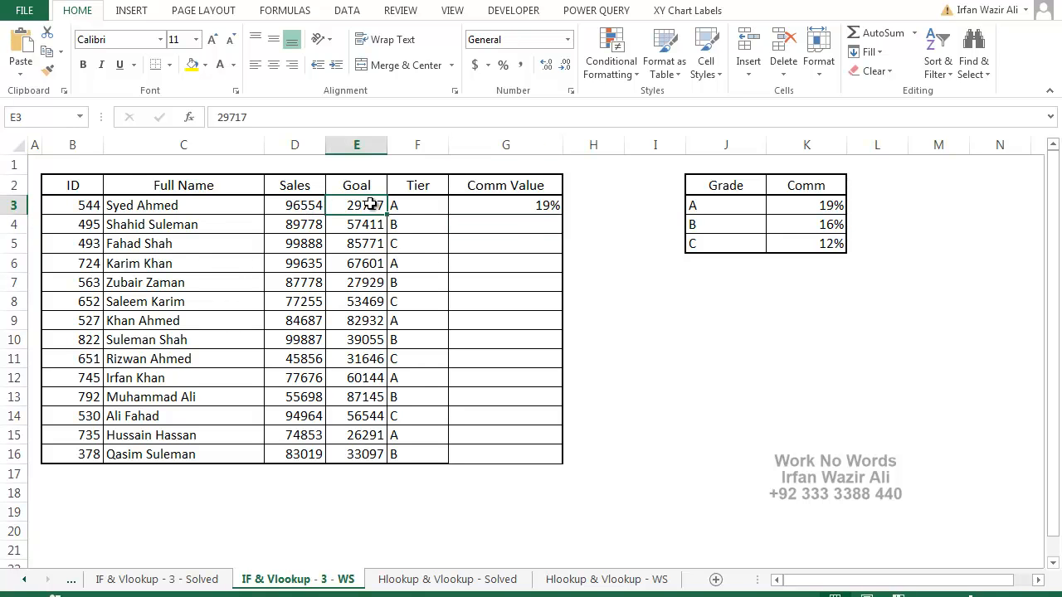
click(528, 203)
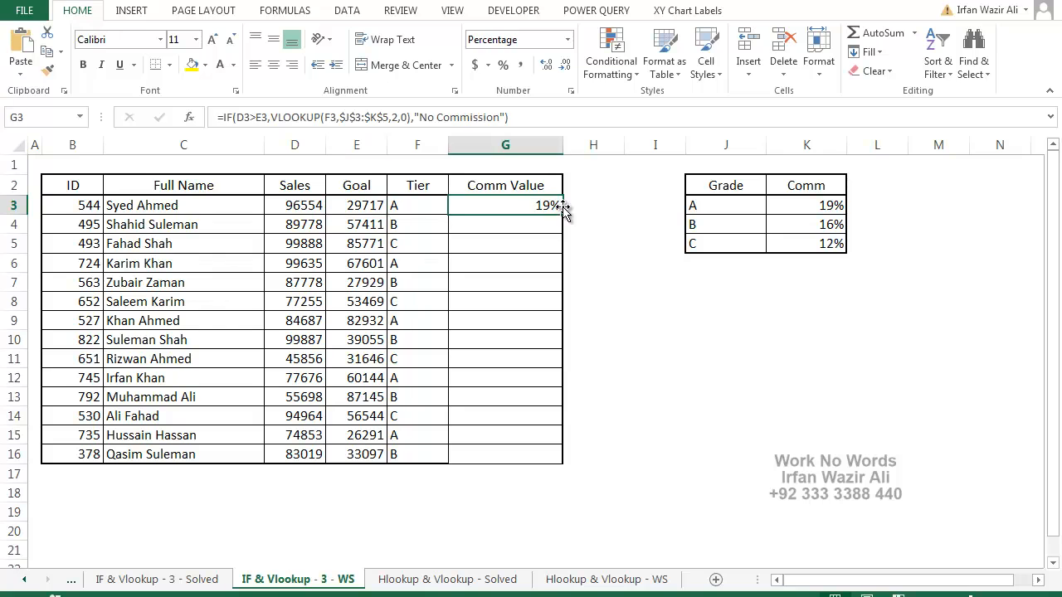
click(807, 209)
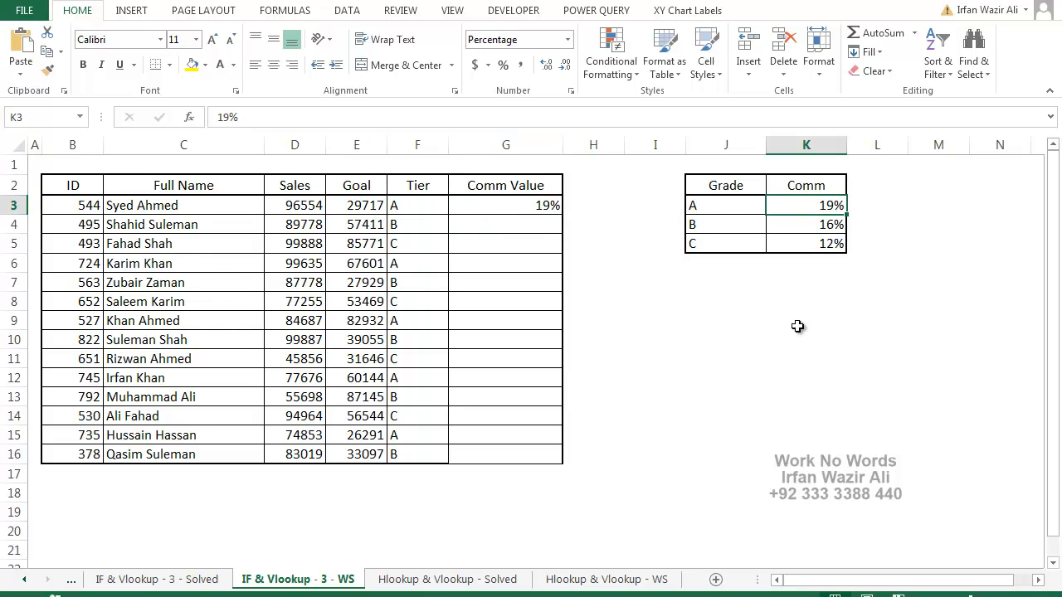
click(553, 206)
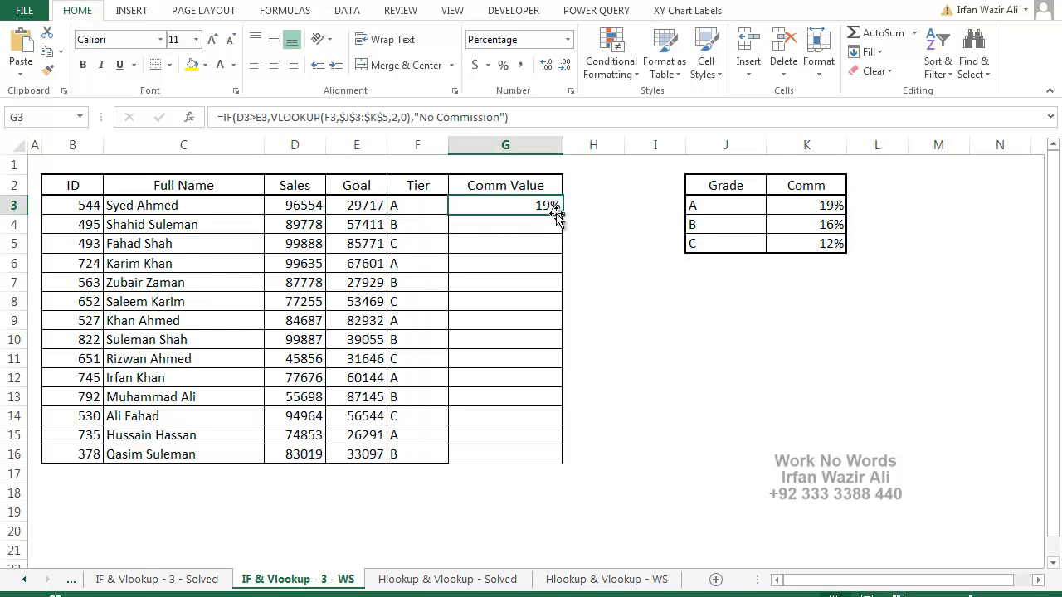
double_click(562, 214)
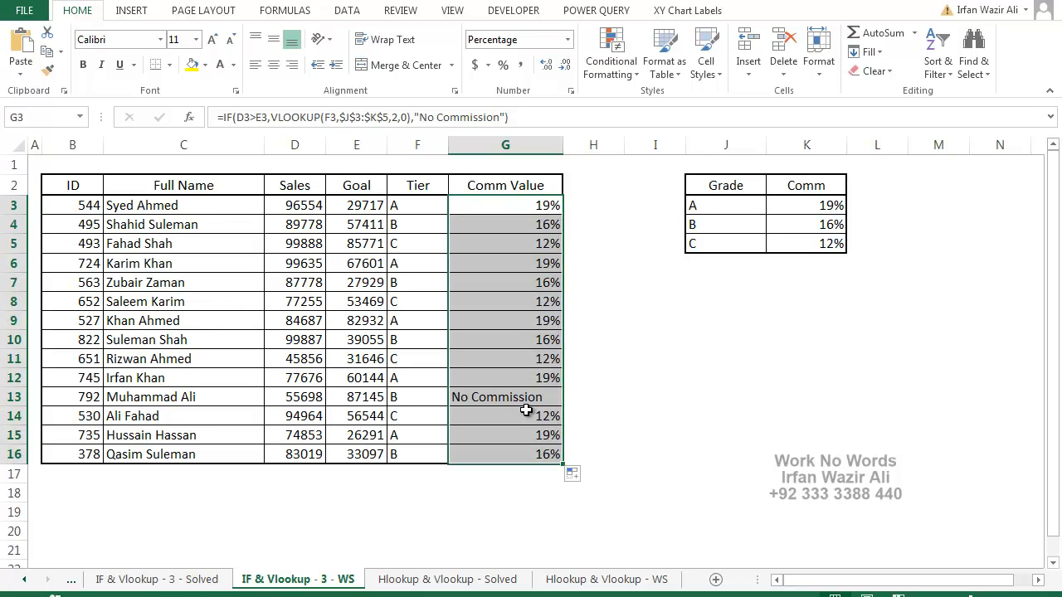
Step: Examine Sales, Goal and Tier in the No Commission row, and compare the rates in rows 3 to 5 with the grade table
click(461, 398)
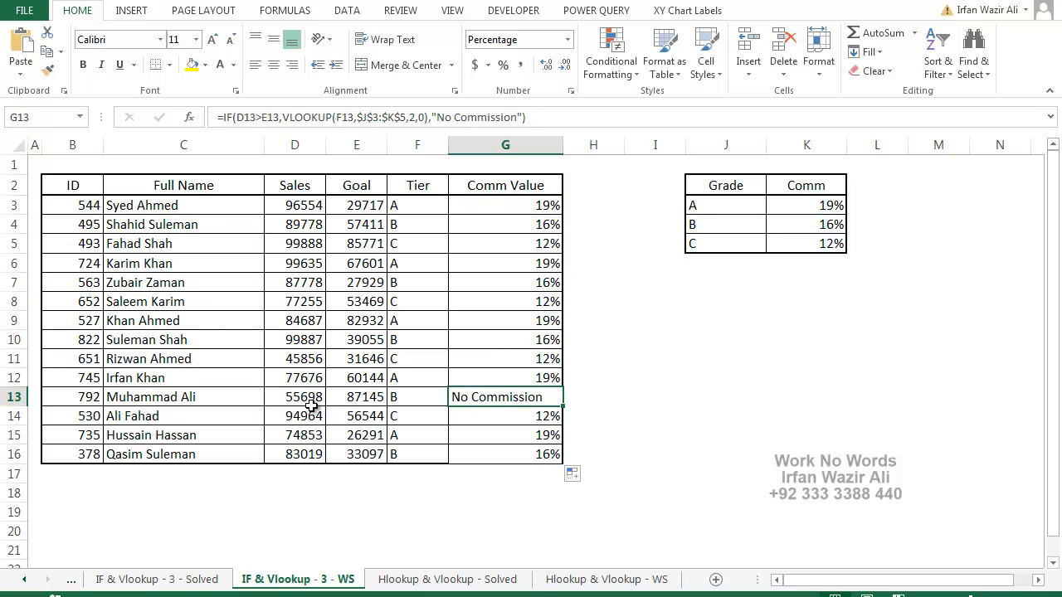
click(365, 397)
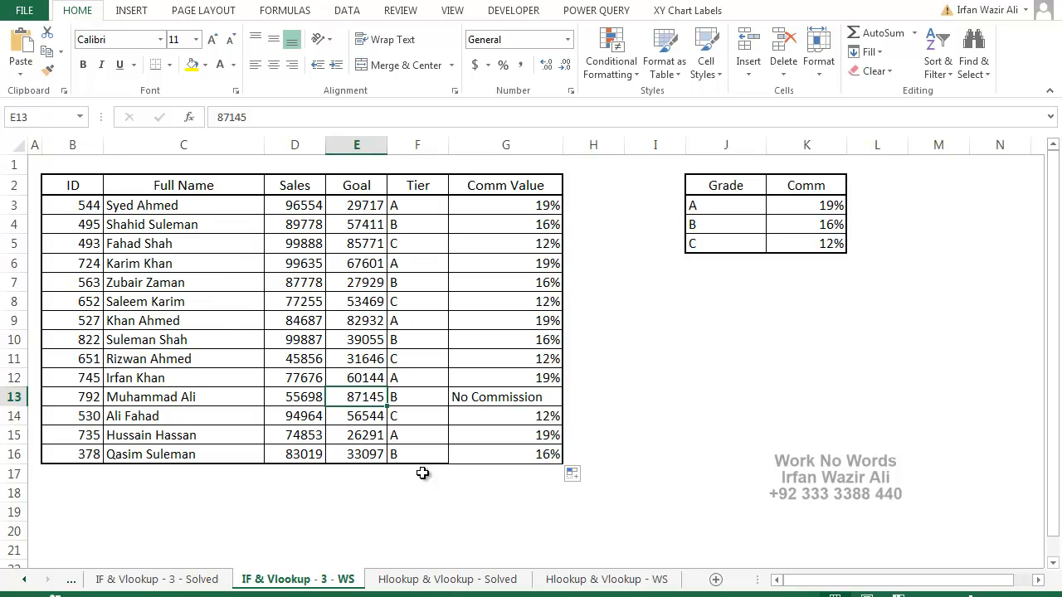
click(303, 402)
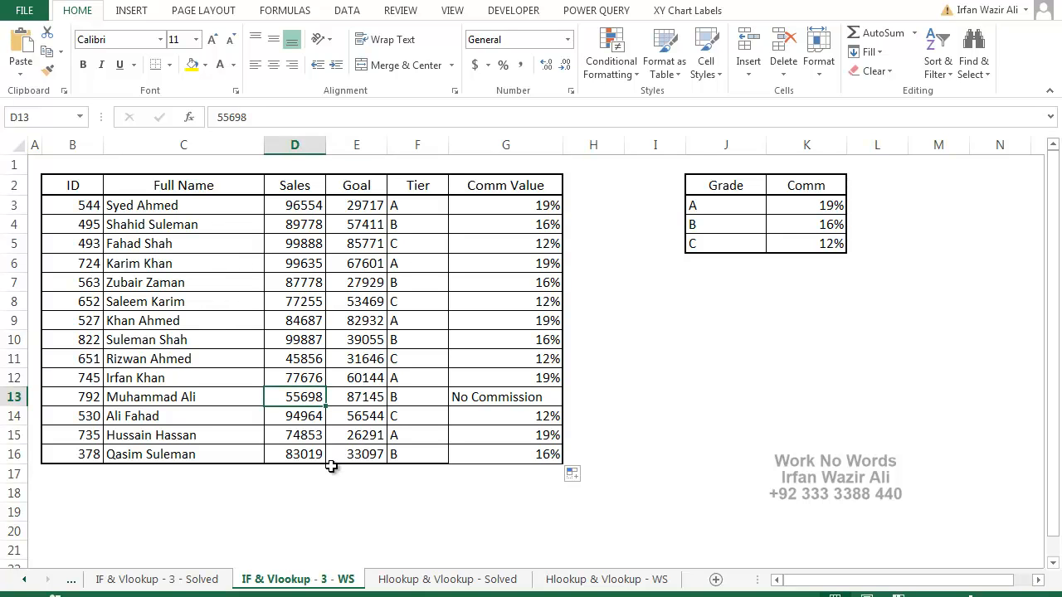
click(399, 403)
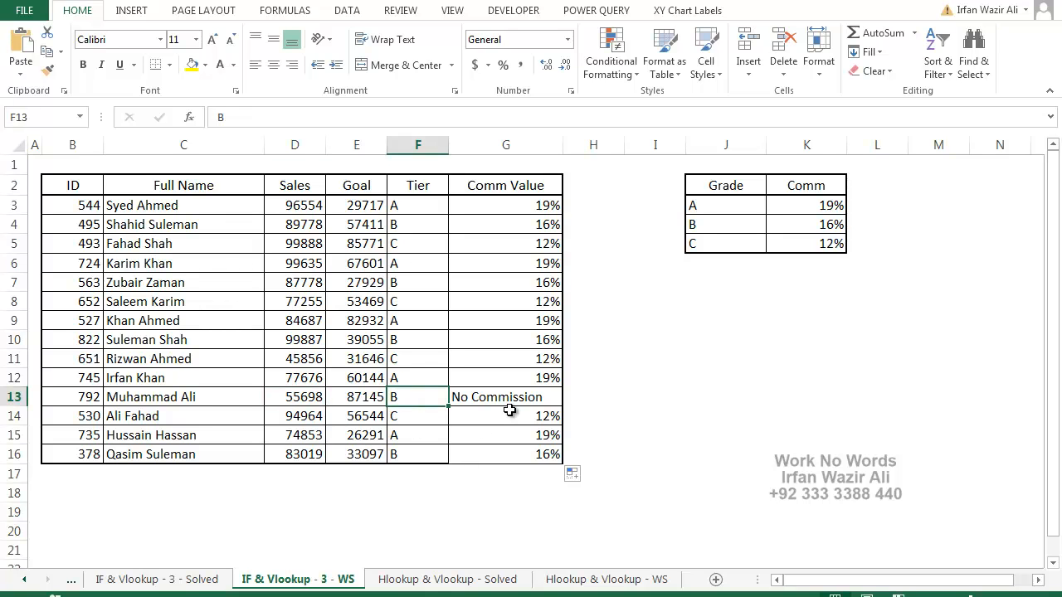
drag(403, 206, 496, 209)
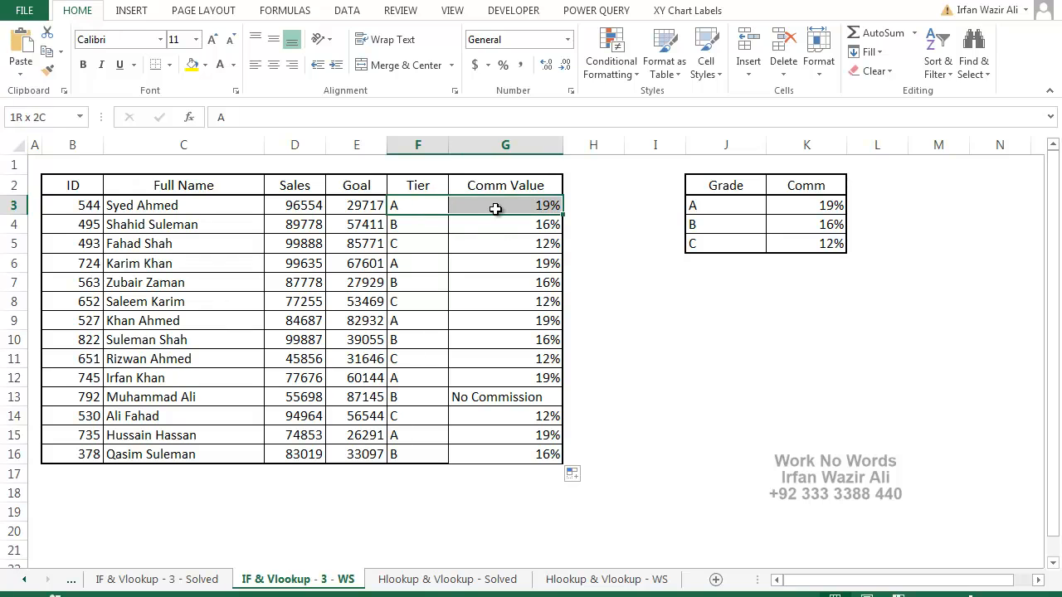
drag(410, 225, 504, 227)
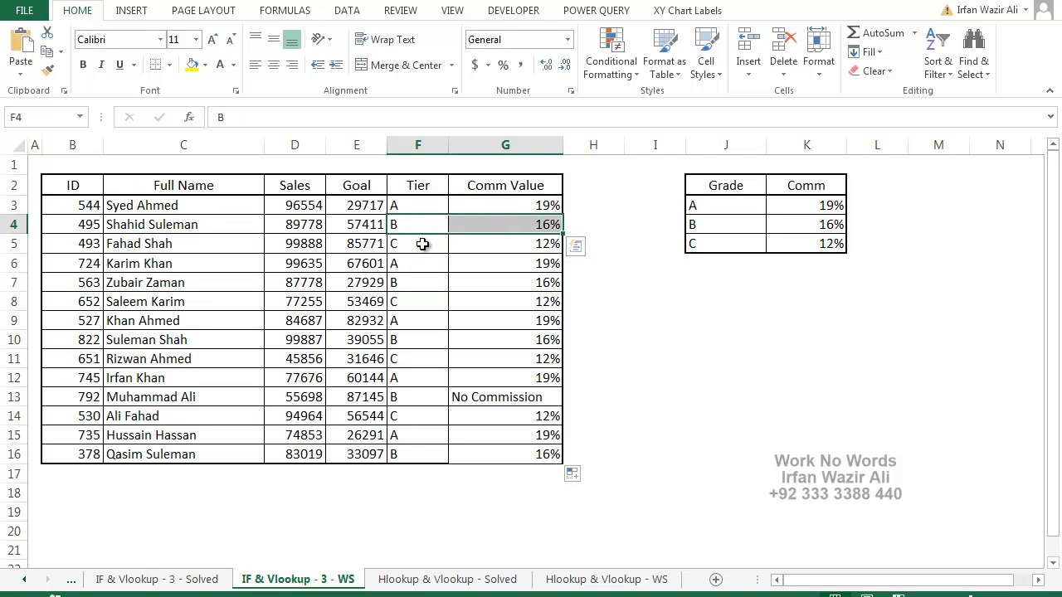
drag(430, 243, 549, 242)
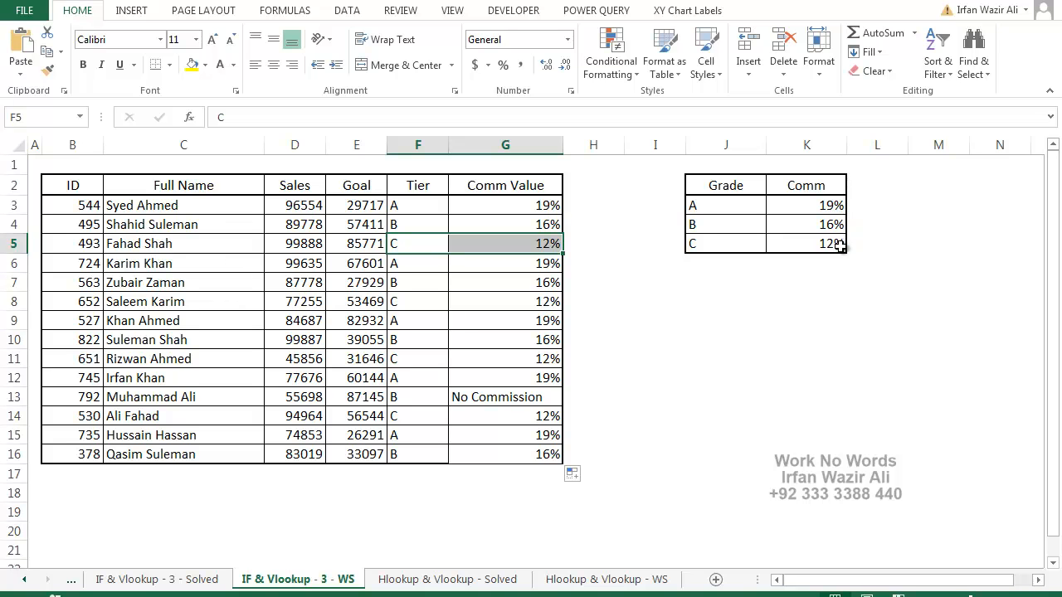
Step: Open the commission formula in G3 for editing
double_click(502, 205)
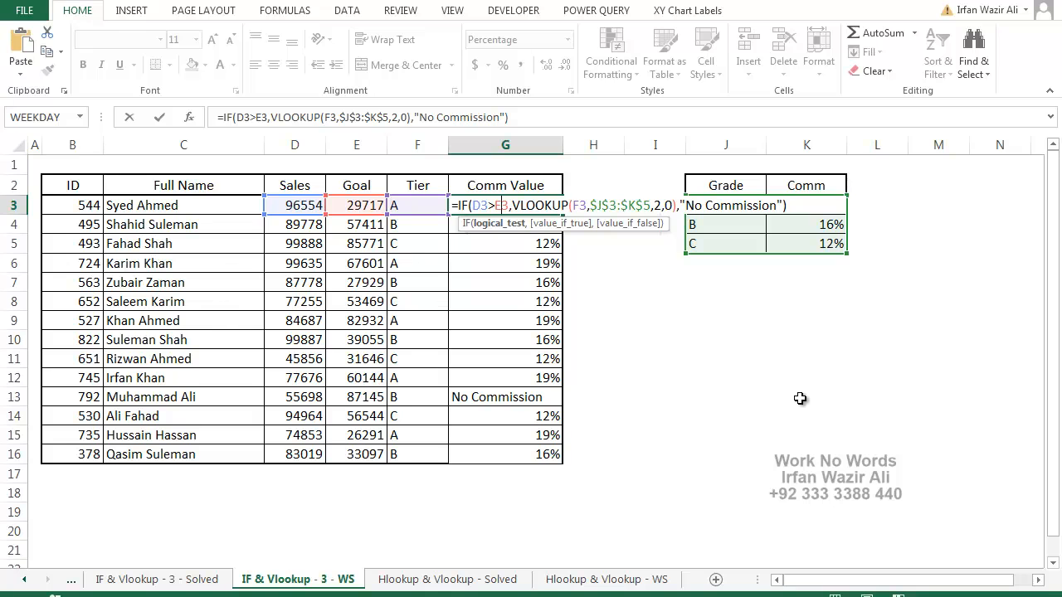